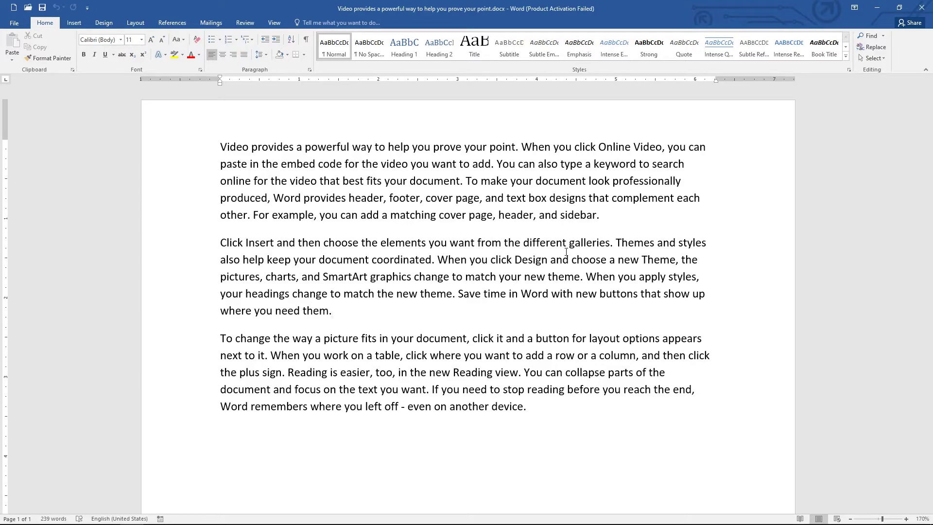
Step: Examine the document's protection choices, including Encrypt with Password, Restrict Editing and Restrict Access, without applying any
{"action": "left_click", "coordinate": [15, 24]}
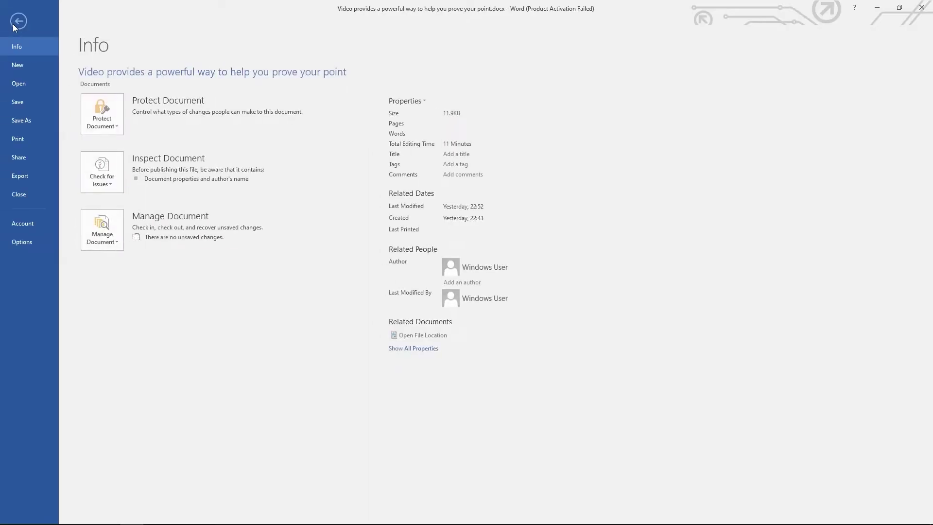
{"action": "left_click", "coordinate": [19, 23]}
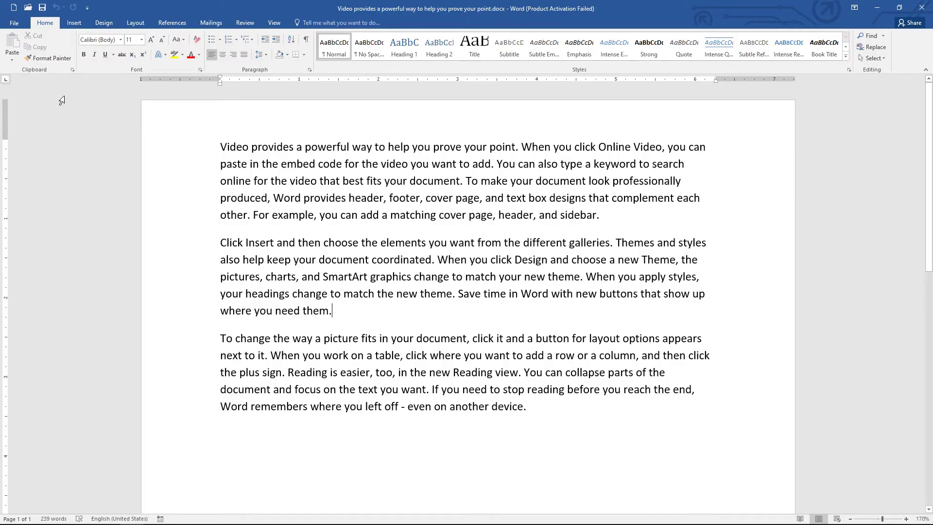
{"action": "left_click", "coordinate": [15, 23]}
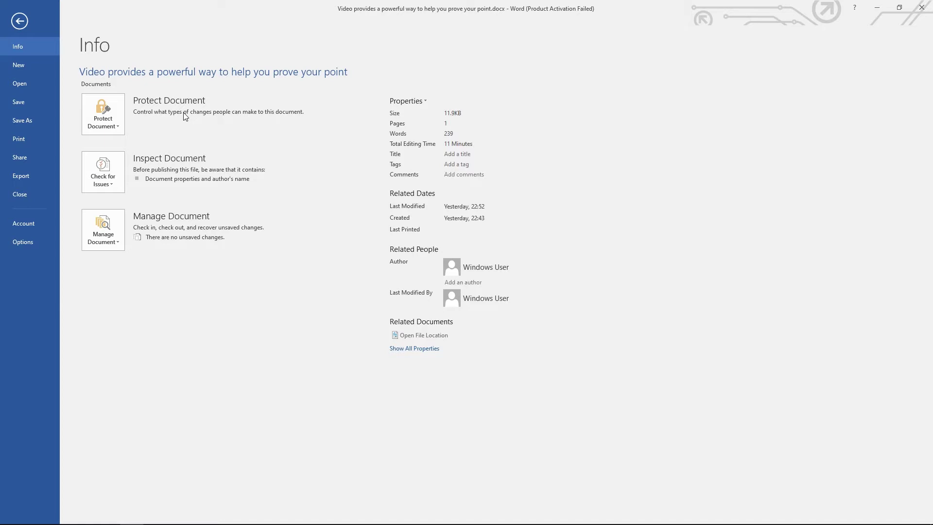
{"action": "left_click", "coordinate": [110, 133]}
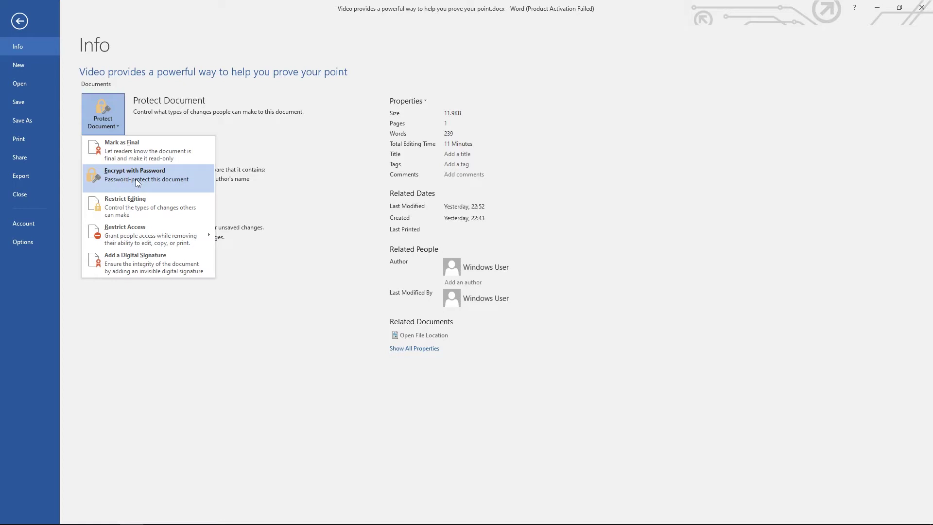
{"action": "left_click", "coordinate": [109, 179]}
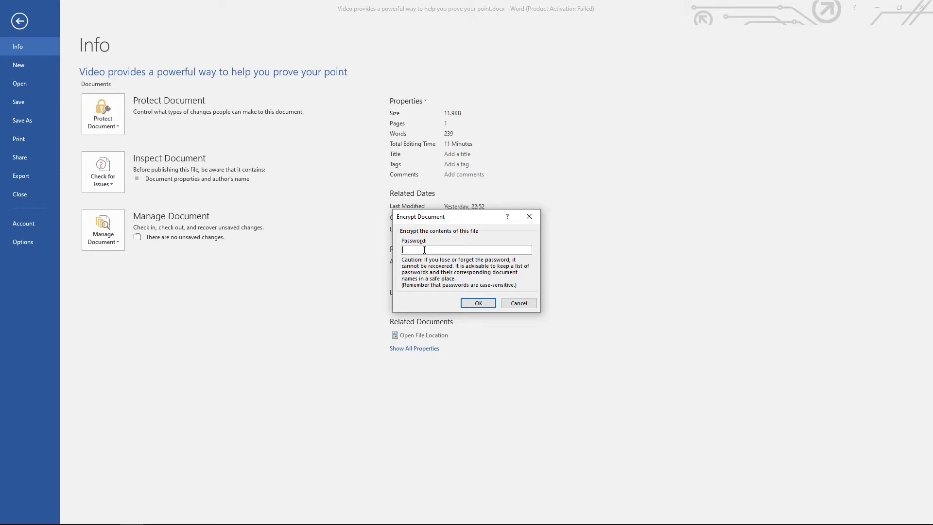
{"action": "key", "text": "Escape"}
{"action": "left_click", "coordinate": [118, 127]}
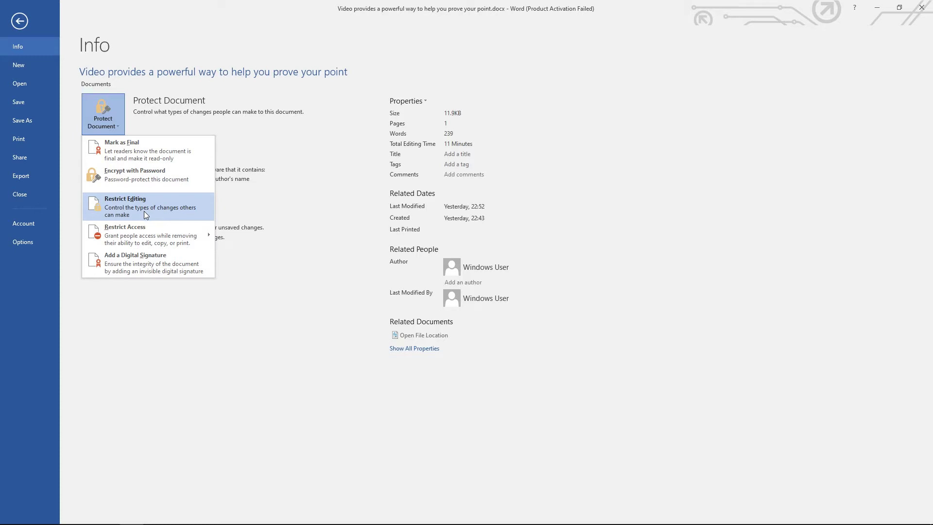
{"action": "mouse_move", "coordinate": [147, 232]}
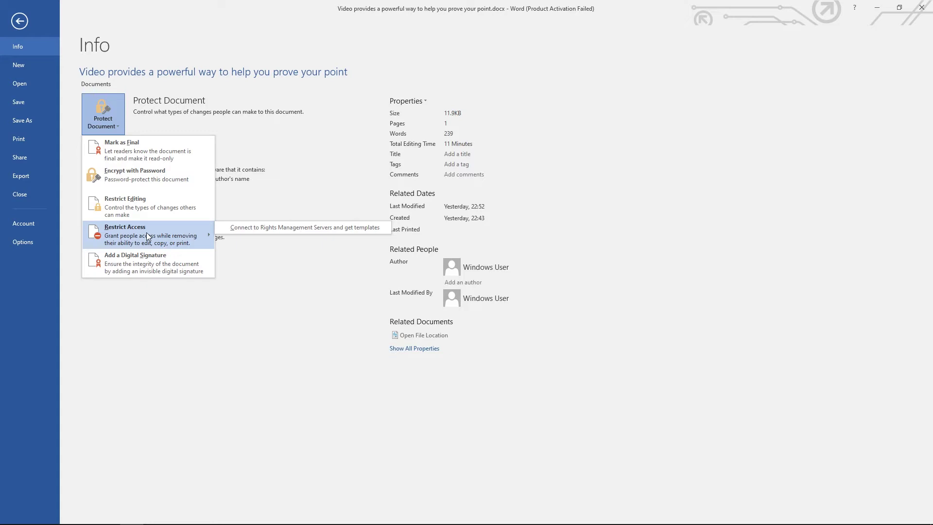
{"action": "left_click", "coordinate": [178, 330]}
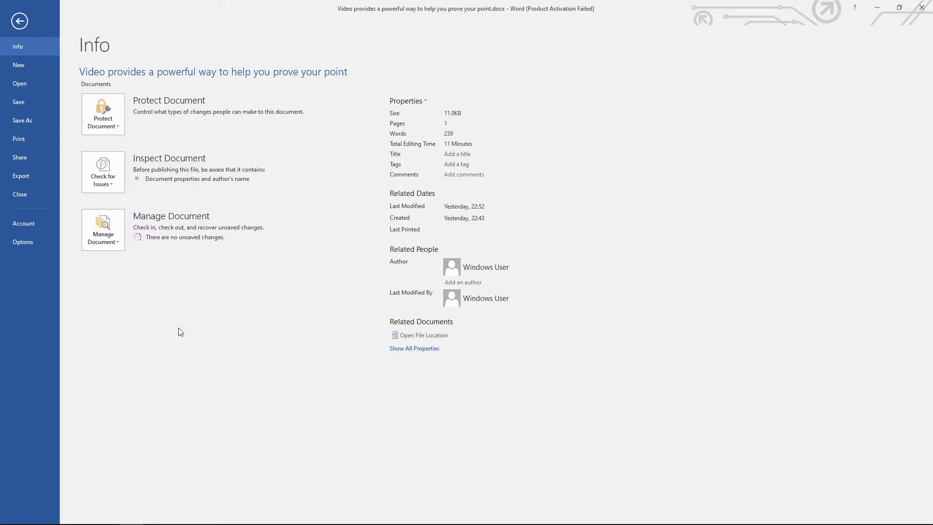
Step: Review the choices for checking the document for issues and for recovering unsaved documents
{"action": "left_click", "coordinate": [113, 183]}
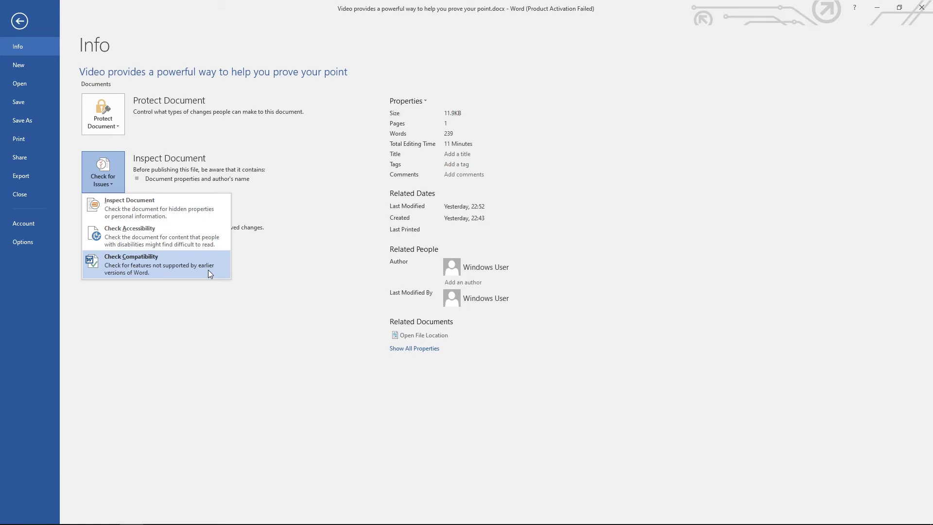
{"action": "left_click", "coordinate": [236, 342]}
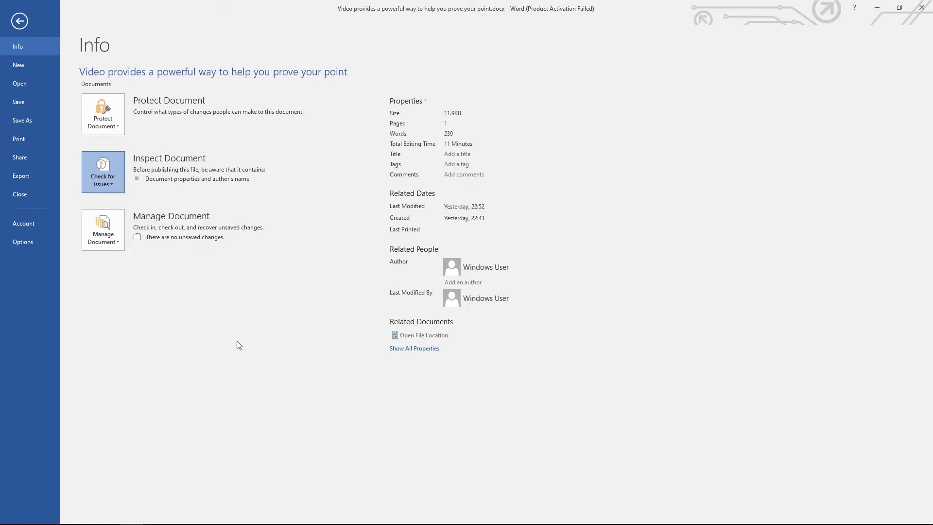
{"action": "left_click", "coordinate": [107, 242]}
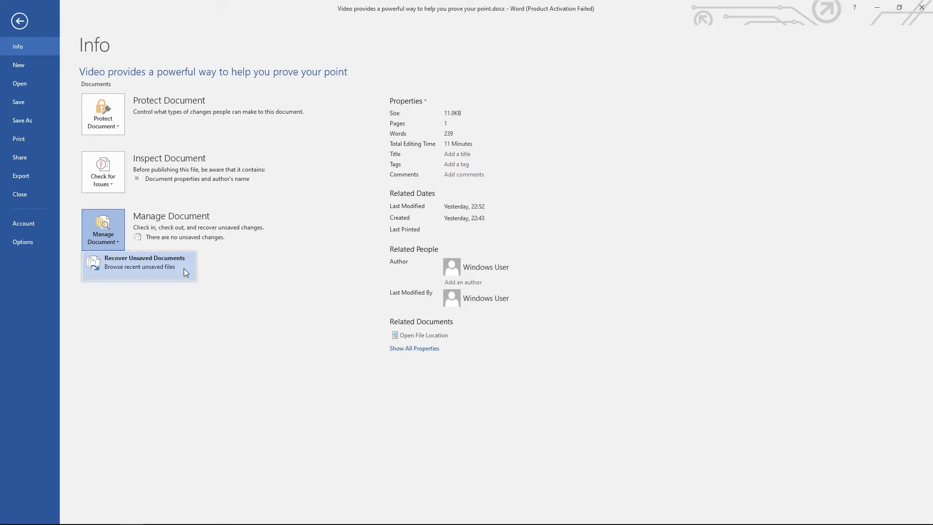
{"action": "left_click", "coordinate": [288, 339]}
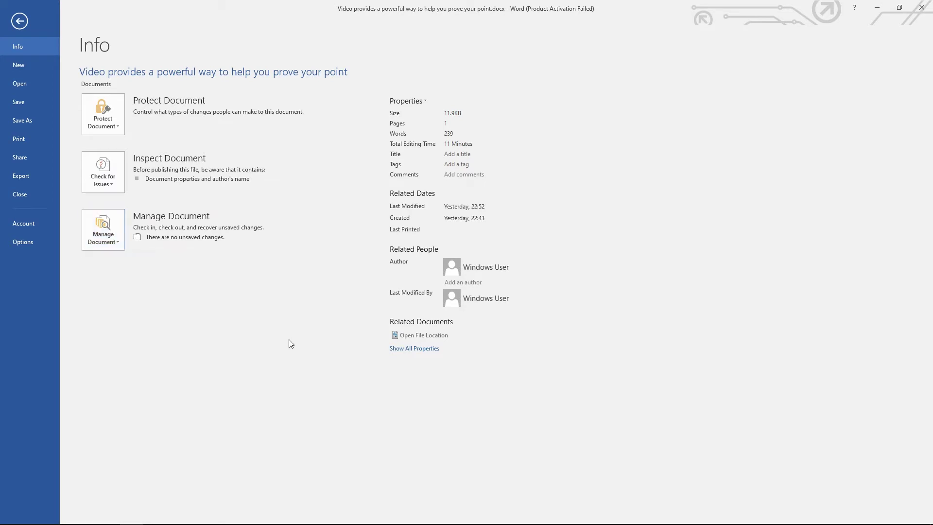
Step: Browse the online Business templates and preview the agreement to receive electronic communication without creating a document
{"action": "left_click", "coordinate": [16, 66]}
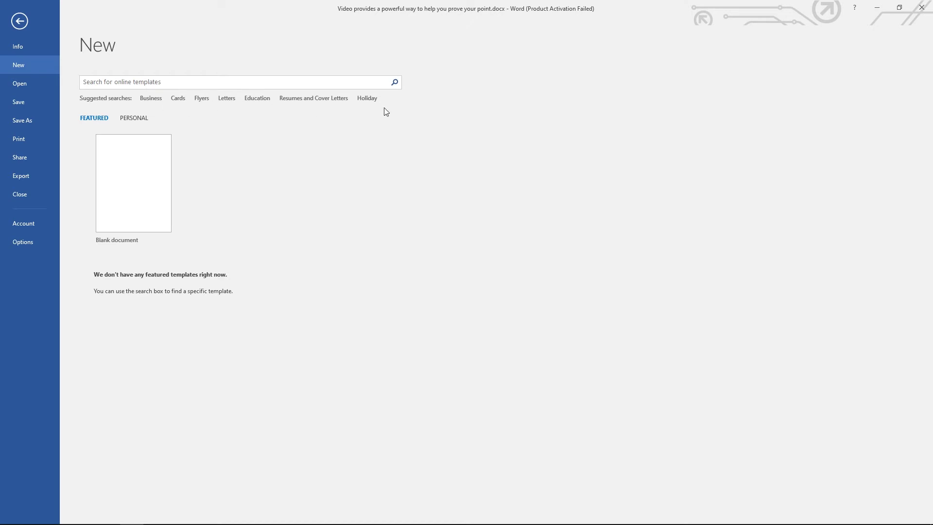
{"action": "left_click", "coordinate": [150, 99]}
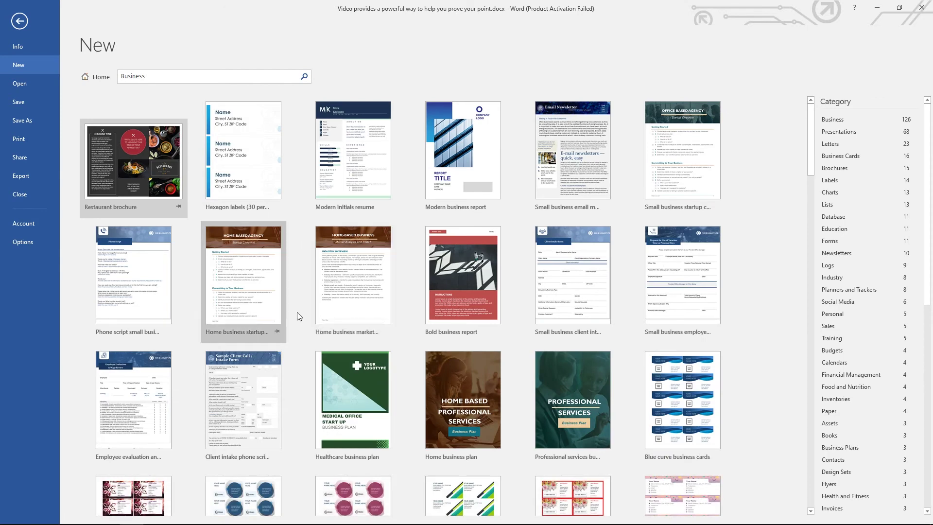
{"action": "scroll", "coordinate": [299, 316], "scroll_direction": "down", "scroll_amount": 2}
{"action": "scroll", "coordinate": [299, 318], "scroll_direction": "down", "scroll_amount": 2}
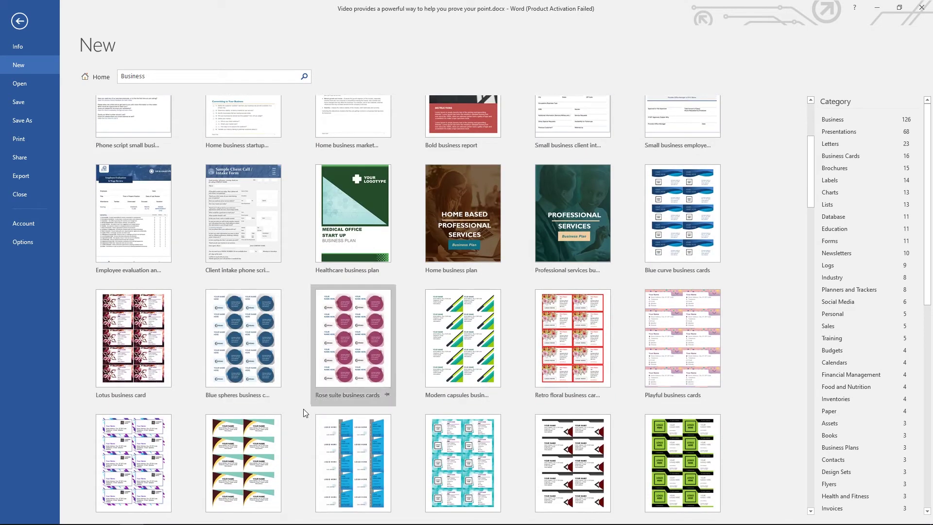
{"action": "scroll", "coordinate": [748, 370], "scroll_direction": "down", "scroll_amount": 5}
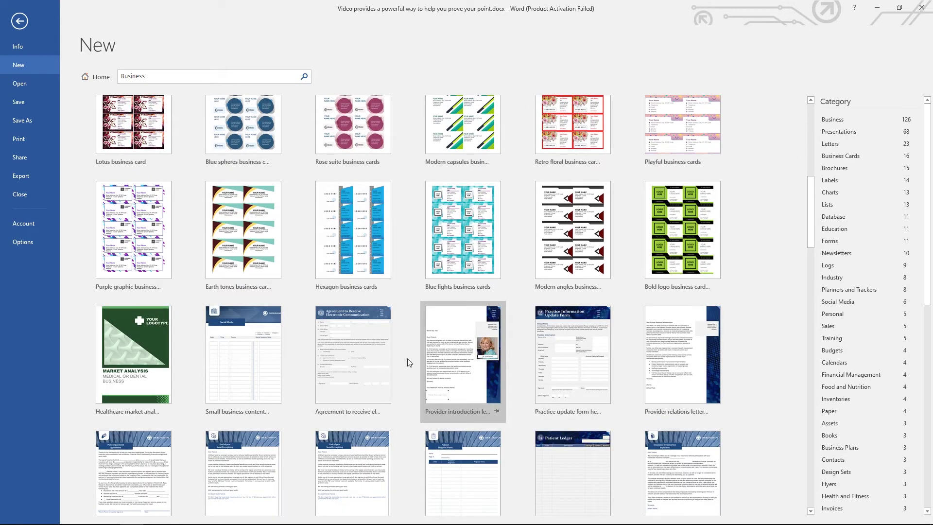
{"action": "left_click", "coordinate": [368, 376]}
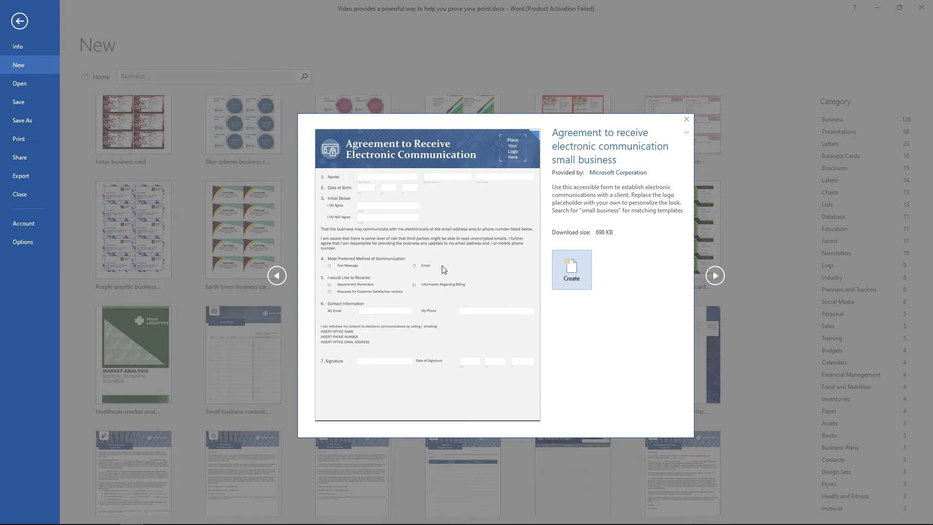
{"action": "left_click", "coordinate": [687, 120]}
{"action": "left_click", "coordinate": [19, 47]}
{"action": "left_click", "coordinate": [24, 65]}
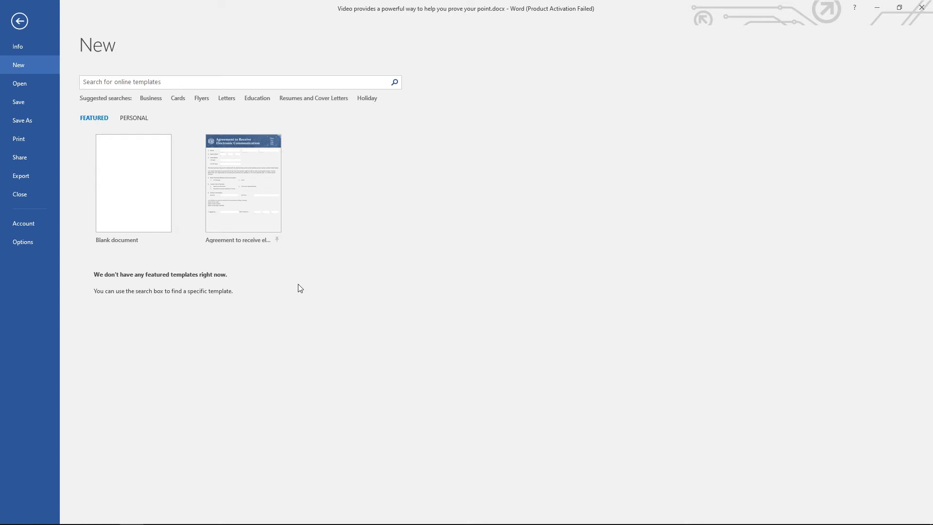
Step: Look through the recently opened documents and the locations available for saving a copy
{"action": "left_click", "coordinate": [28, 88]}
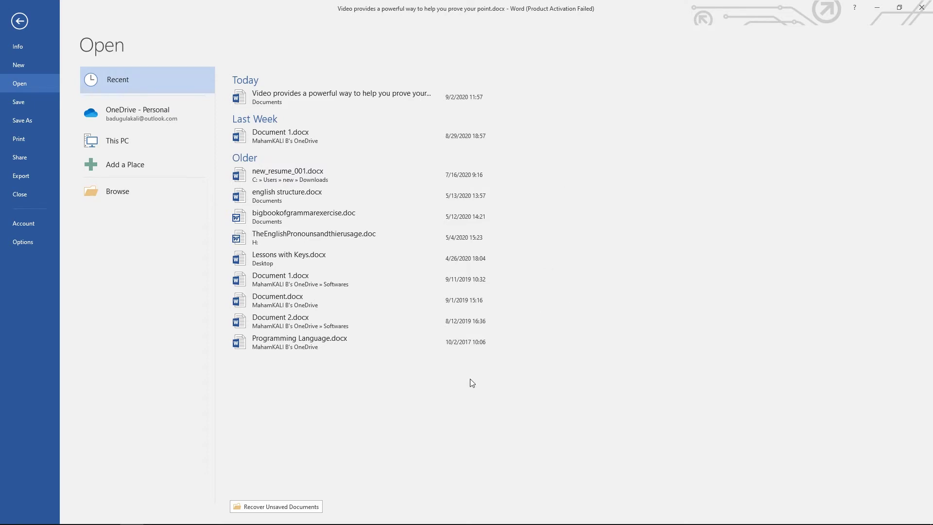
{"action": "left_click", "coordinate": [18, 46]}
{"action": "left_click", "coordinate": [29, 118]}
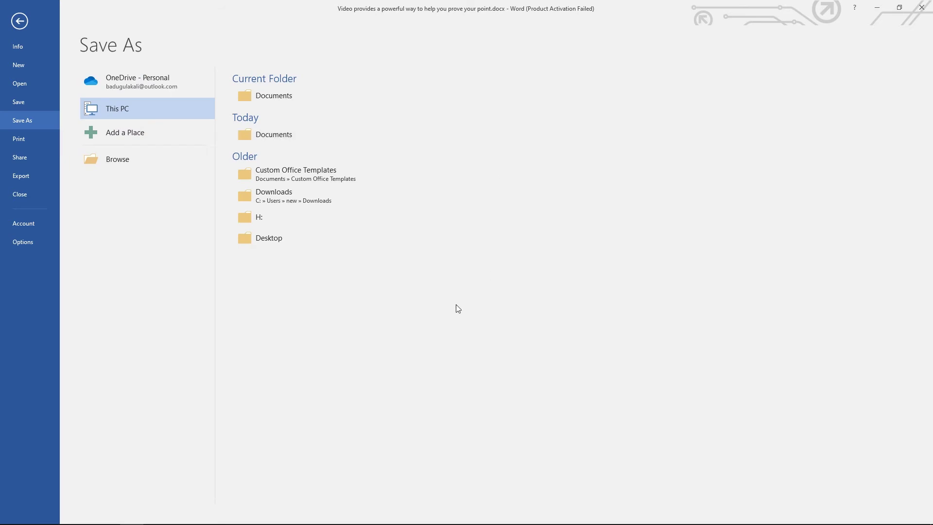
Step: Show the print preview and review the available printers, keeping Microsoft Print to PDF
{"action": "left_click", "coordinate": [33, 139]}
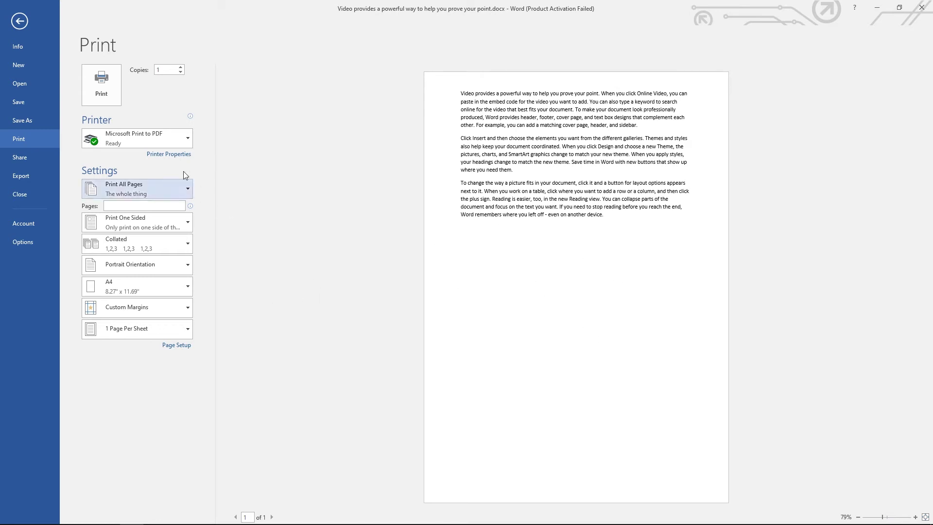
{"action": "left_click", "coordinate": [186, 140]}
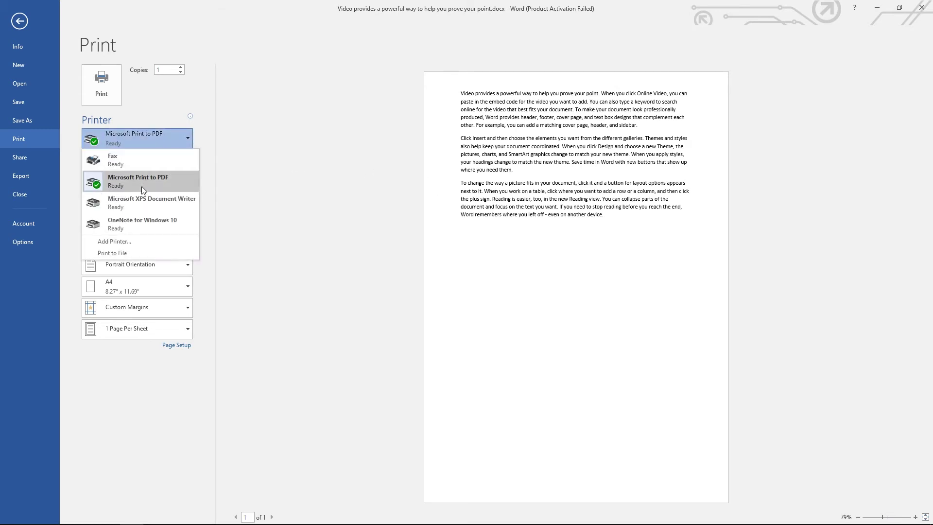
{"action": "left_click", "coordinate": [219, 261]}
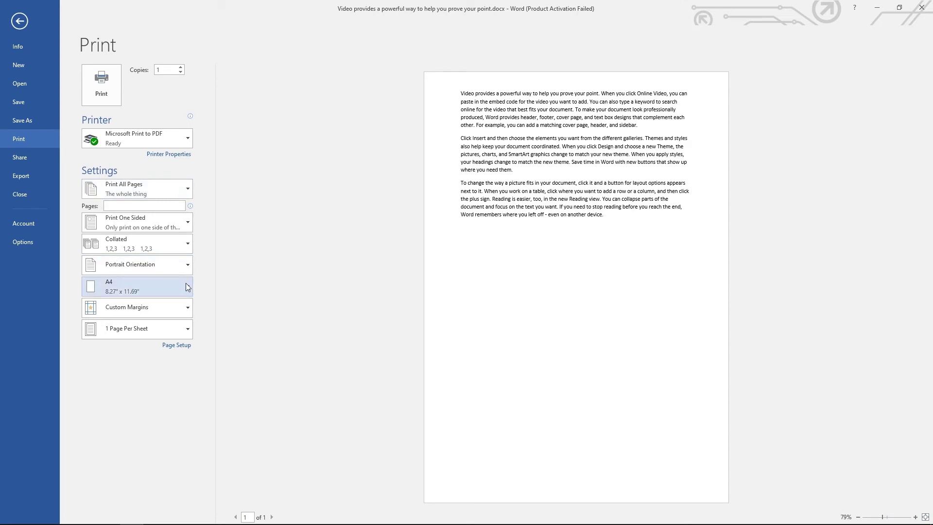
Step: Preview the printout on A5 paper, and set the paper size to Letter
{"action": "left_click", "coordinate": [170, 286]}
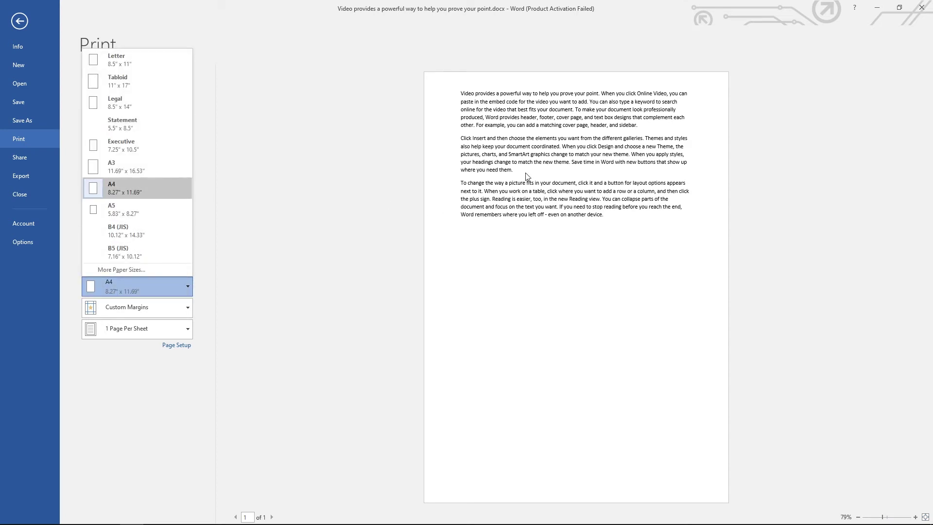
{"action": "left_click", "coordinate": [115, 212]}
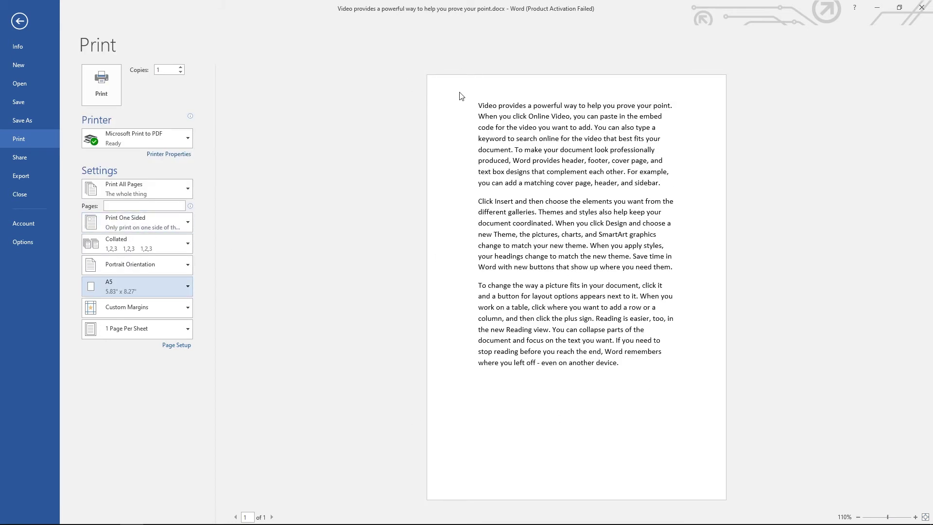
{"action": "left_click", "coordinate": [162, 285]}
{"action": "left_click", "coordinate": [121, 57]}
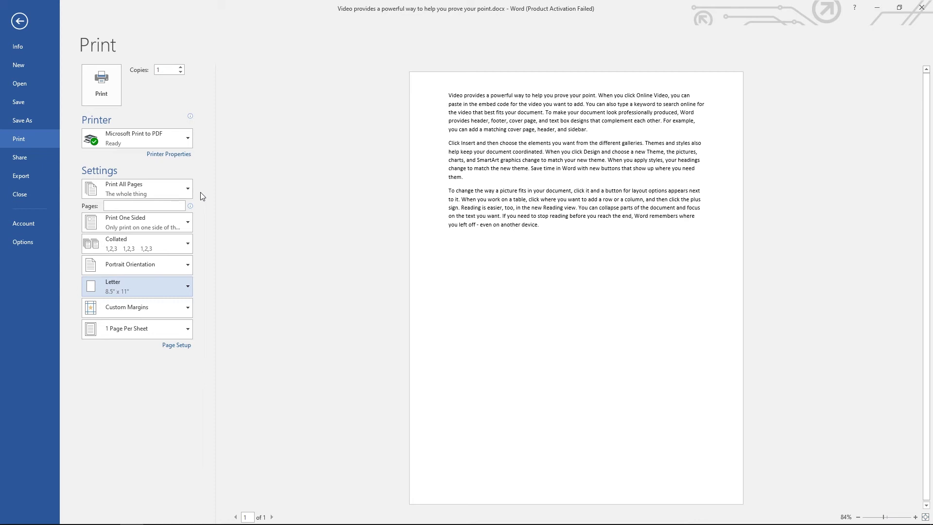
Step: Review the document's sharing methods and the file types available for export
{"action": "left_click", "coordinate": [28, 159]}
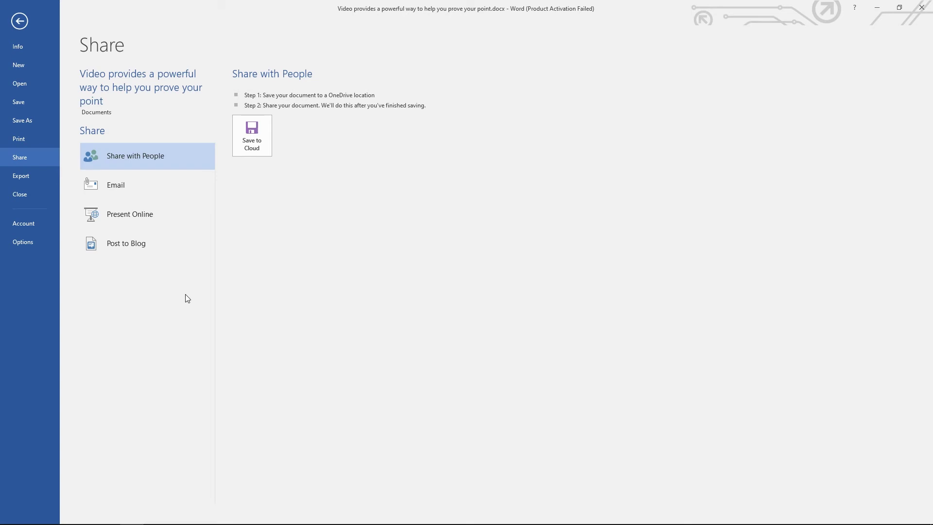
{"action": "left_click", "coordinate": [31, 181]}
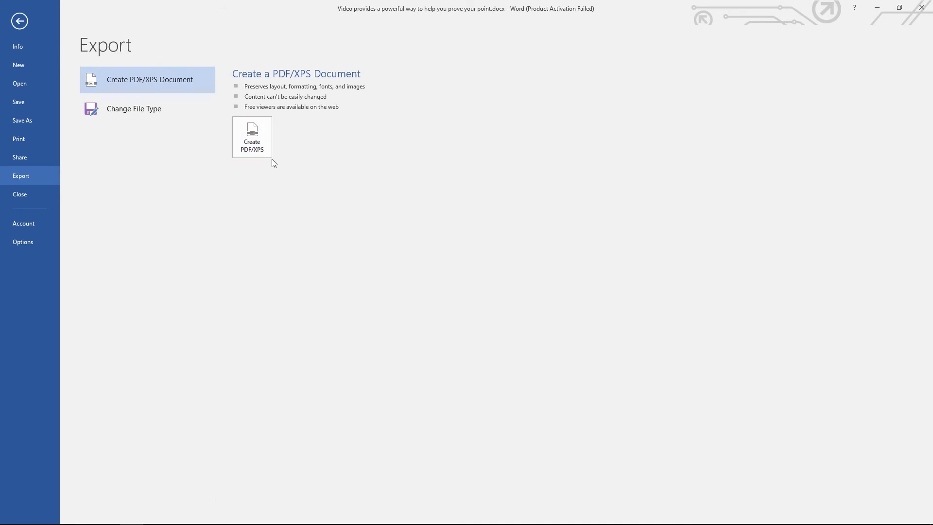
{"action": "left_click", "coordinate": [135, 118]}
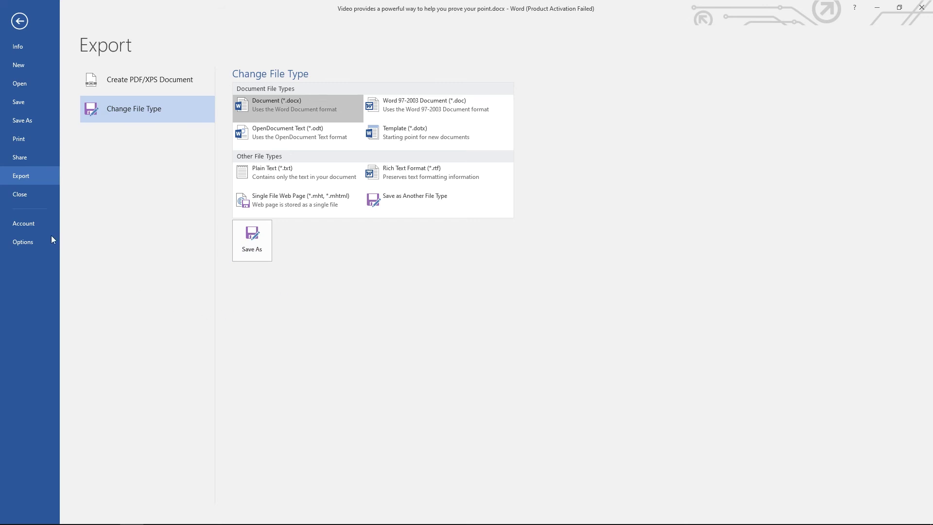
Step: Try the Dark Gray Office theme in the account settings, and set the theme back to Colorful
{"action": "left_click", "coordinate": [25, 223]}
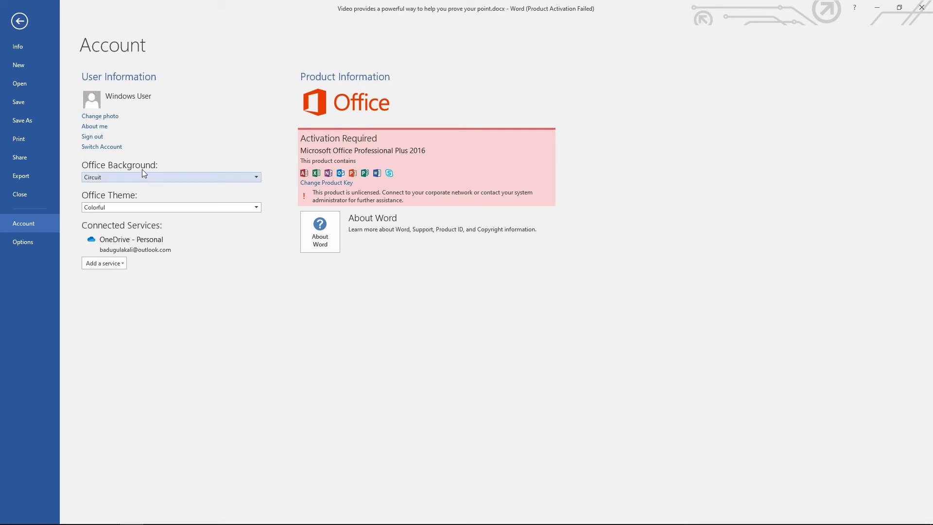
{"action": "left_click", "coordinate": [134, 209]}
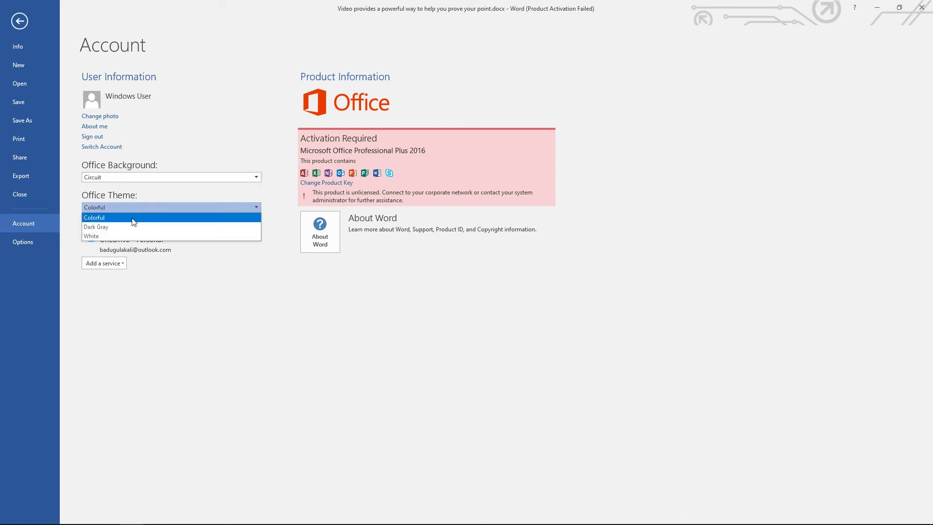
{"action": "left_click", "coordinate": [170, 293]}
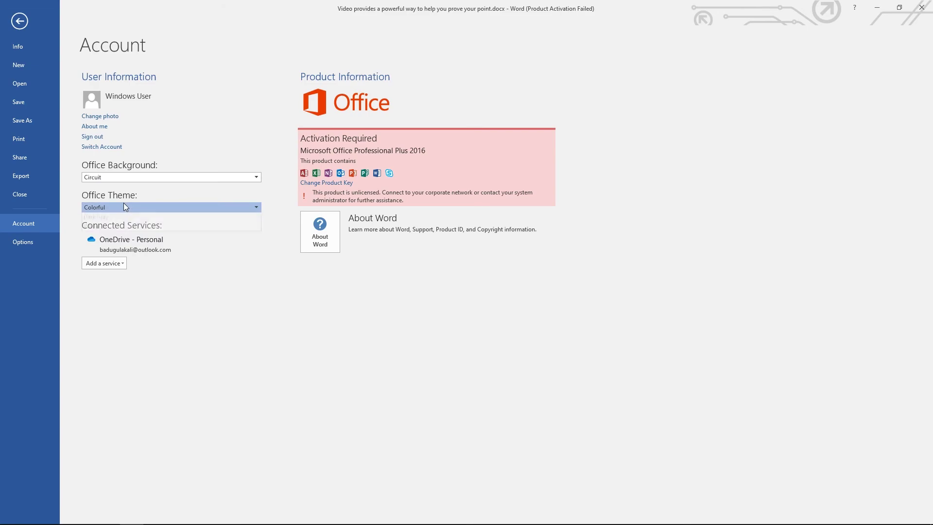
{"action": "left_click", "coordinate": [123, 207]}
{"action": "left_click", "coordinate": [120, 225]}
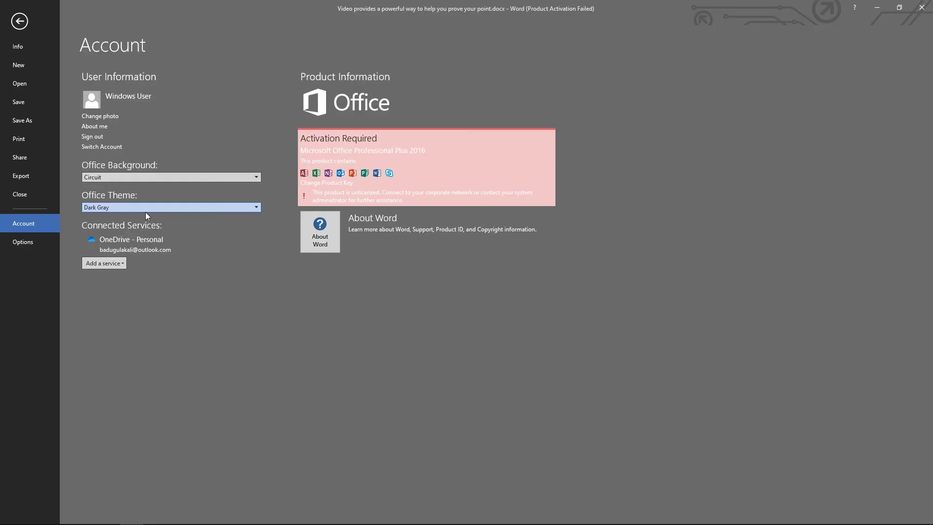
{"action": "left_click", "coordinate": [144, 211]}
{"action": "left_click", "coordinate": [139, 216]}
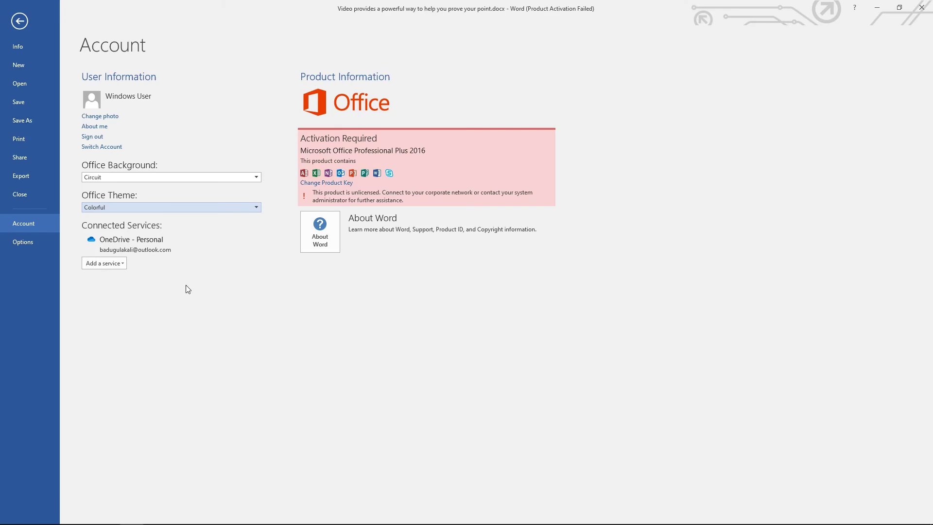
Step: Review the available Office backgrounds, keeping Circuit, and the cloud storage services that can be added to the account
{"action": "left_click", "coordinate": [136, 178]}
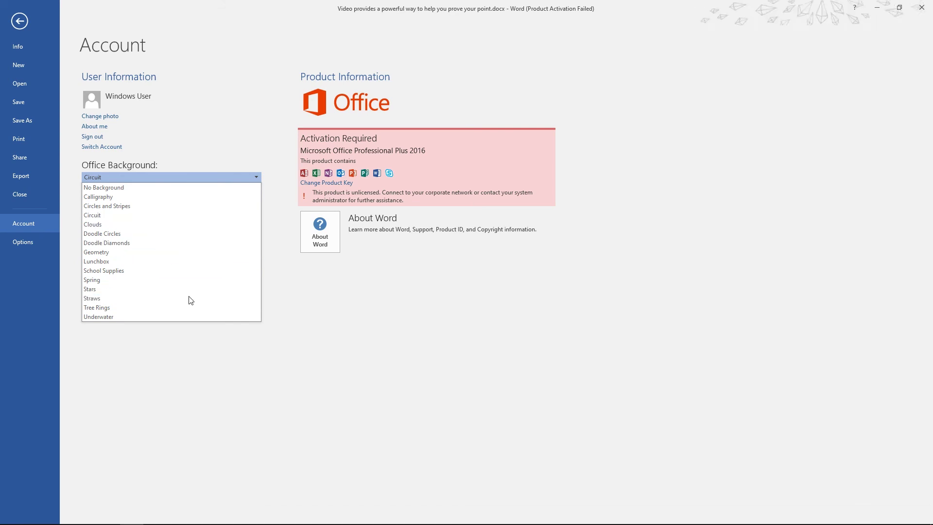
{"action": "left_click", "coordinate": [311, 389]}
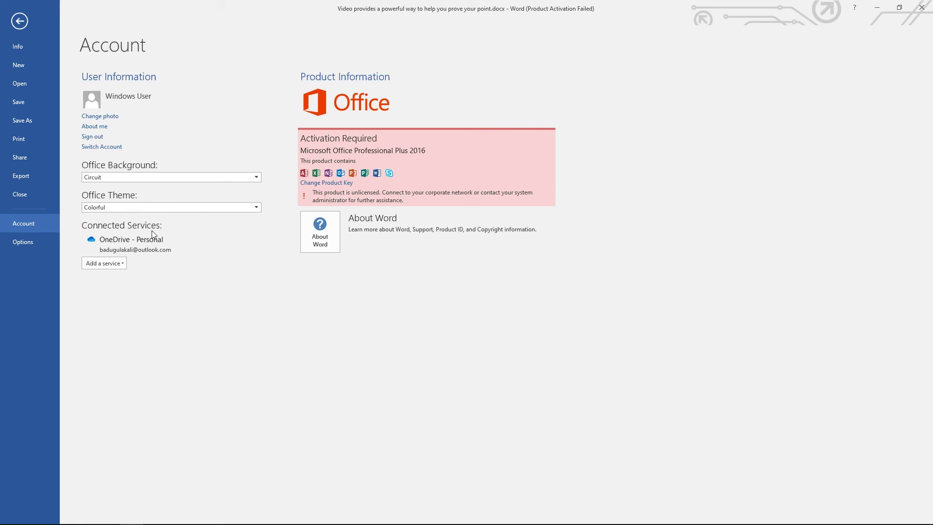
{"action": "left_click", "coordinate": [123, 266]}
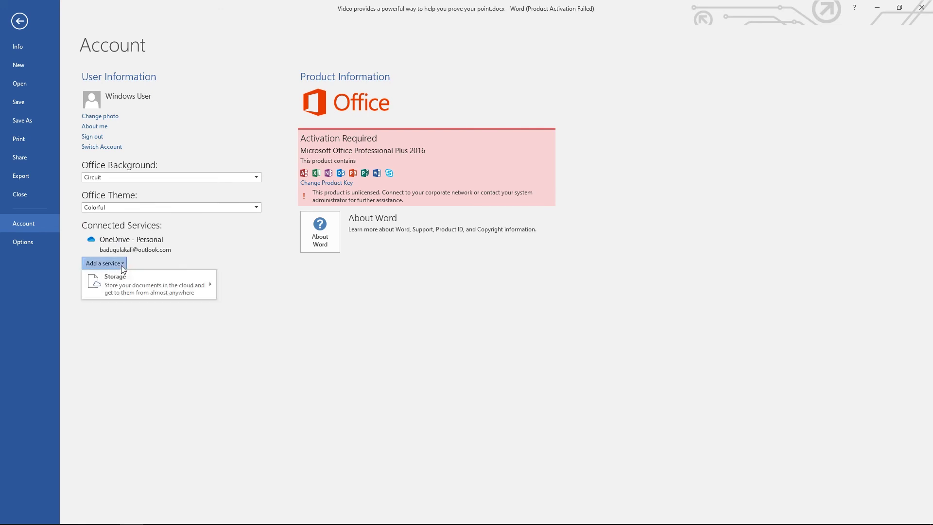
{"action": "mouse_move", "coordinate": [145, 288]}
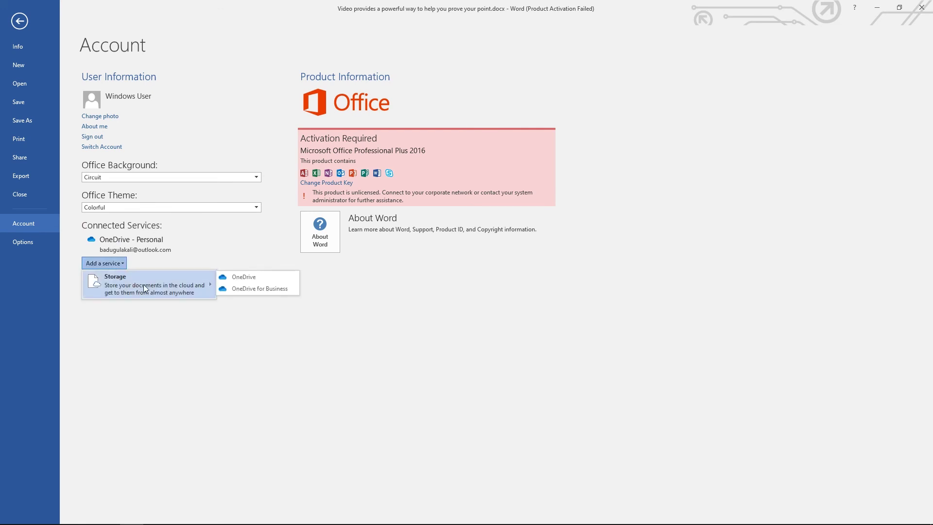
{"action": "left_click", "coordinate": [260, 319]}
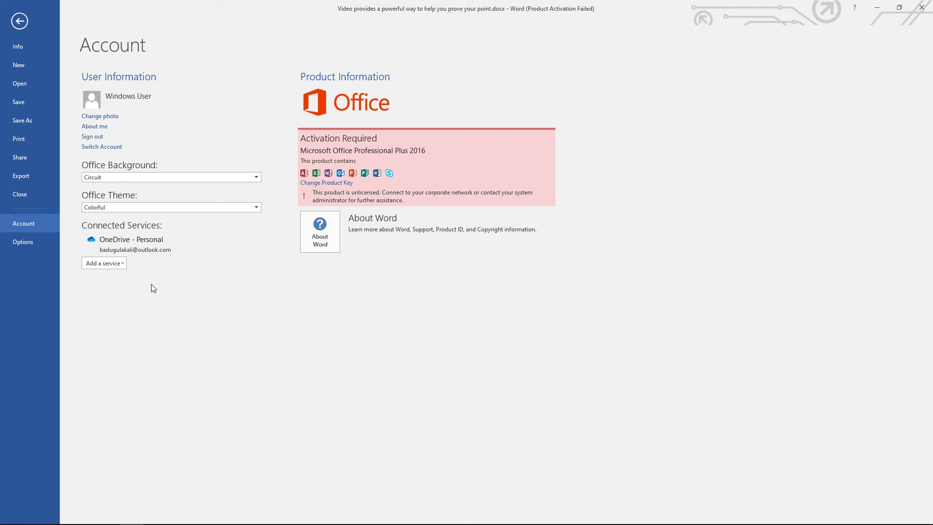
Step: Open the Word Options and review the General, Display, Proofing and Save settings
{"action": "left_click", "coordinate": [23, 242]}
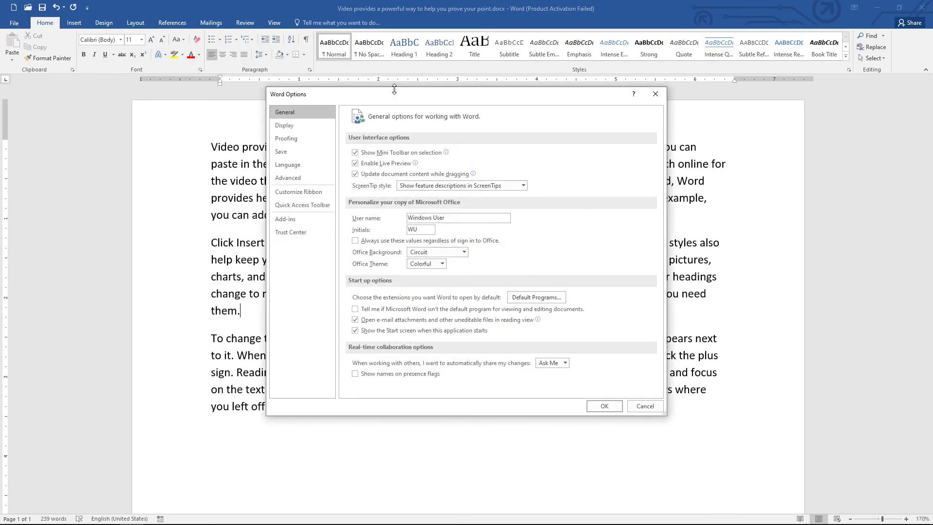
{"action": "left_click_drag", "start_coordinate": [394, 97], "coordinate": [311, 108]}
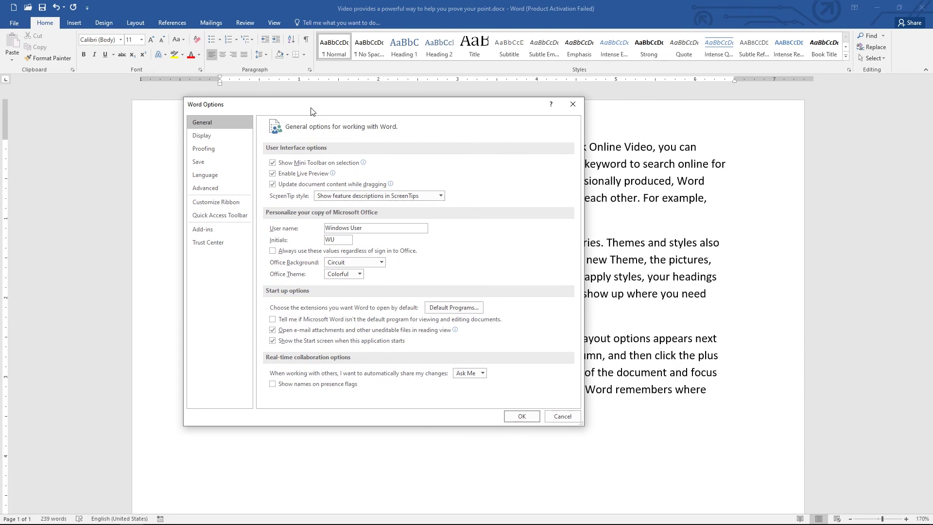
{"action": "left_click", "coordinate": [216, 136]}
{"action": "left_click", "coordinate": [216, 154]}
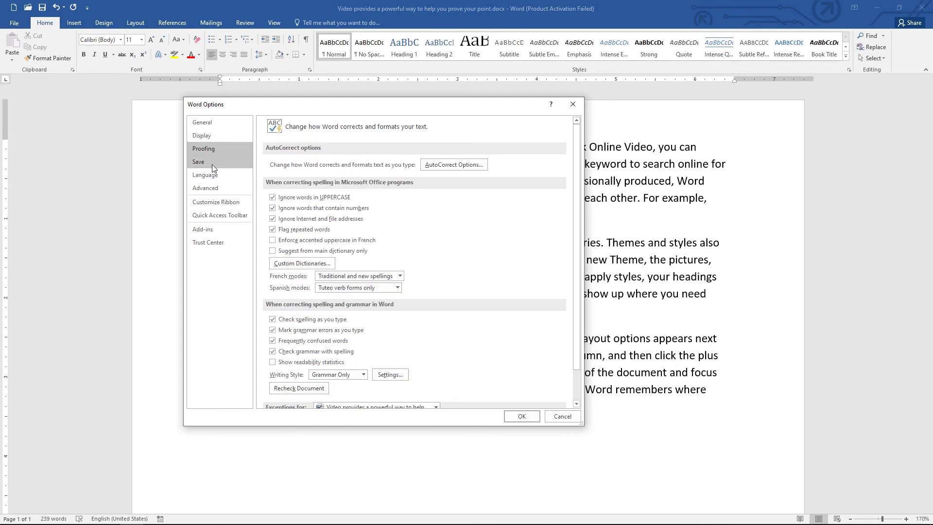
{"action": "left_click", "coordinate": [217, 163]}
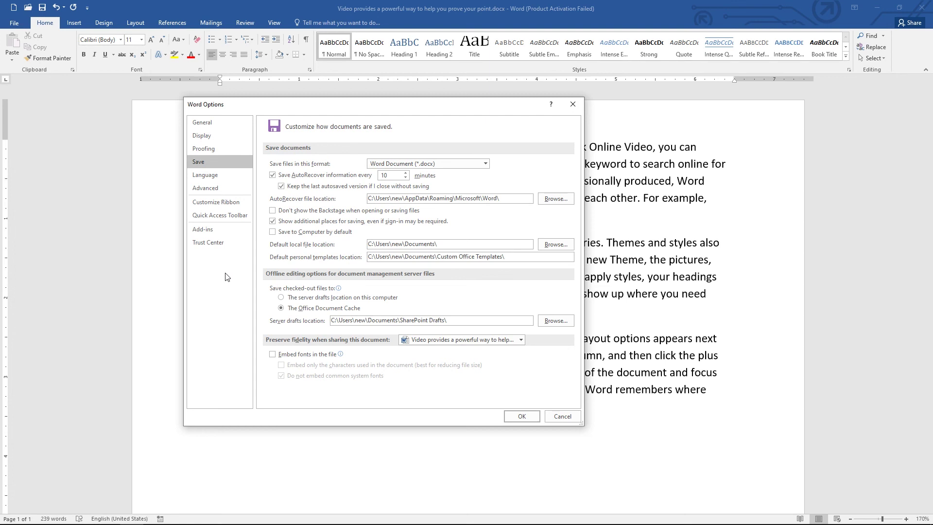
Step: Set the ScreenTip style in the General options to Don't show ScreenTips
{"action": "left_click", "coordinate": [212, 123]}
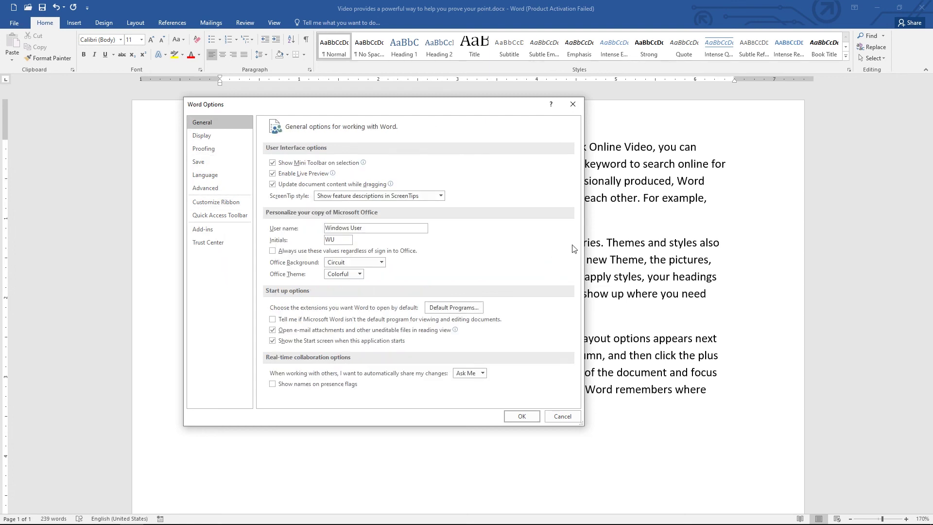
{"action": "left_click", "coordinate": [339, 201]}
{"action": "left_click", "coordinate": [337, 226]}
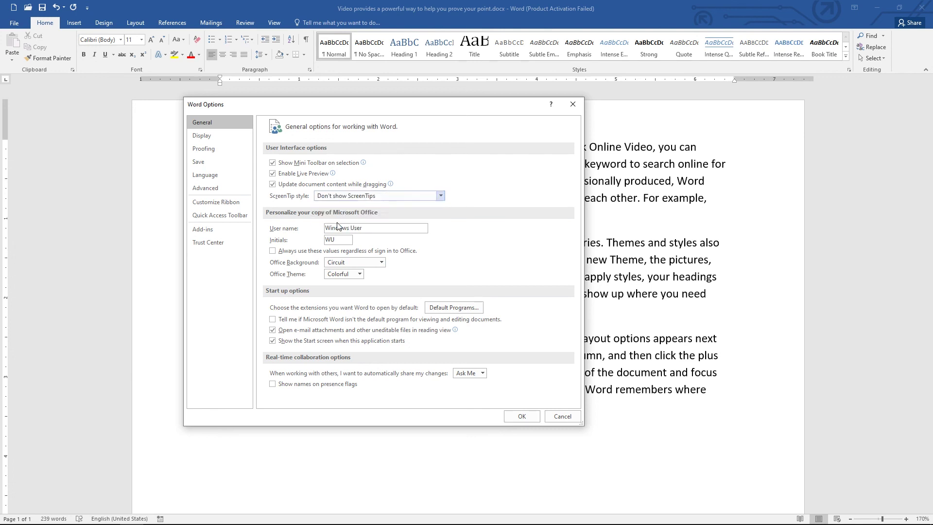
{"action": "left_click", "coordinate": [521, 416]}
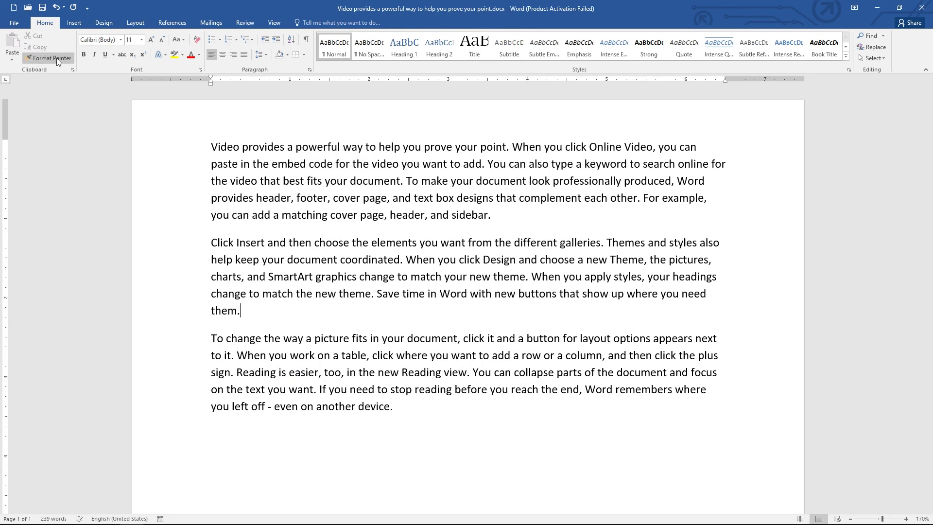
Step: Set the ScreenTip style in Word Options to Show feature descriptions in ScreenTips, and return to the document's Info page
{"action": "left_click", "coordinate": [14, 23]}
{"action": "left_click", "coordinate": [21, 242]}
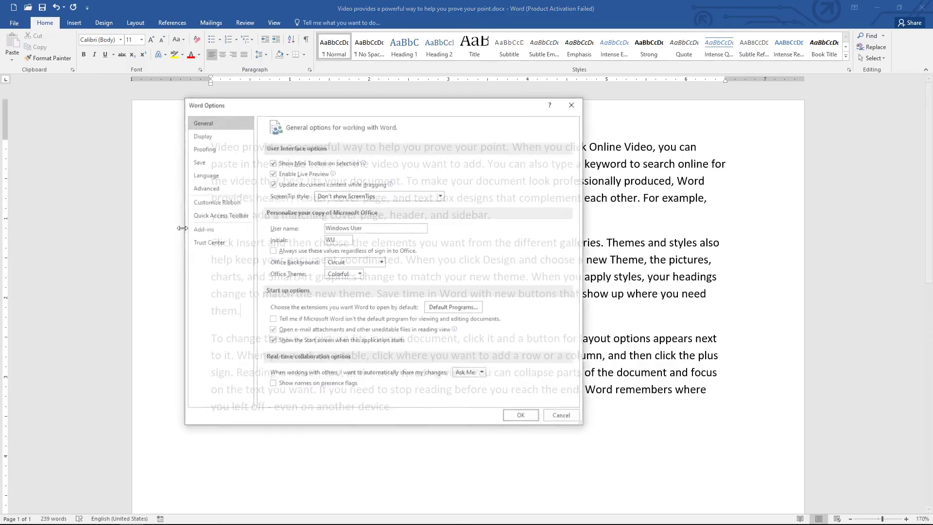
{"action": "left_click", "coordinate": [334, 197]}
{"action": "left_click", "coordinate": [334, 210]}
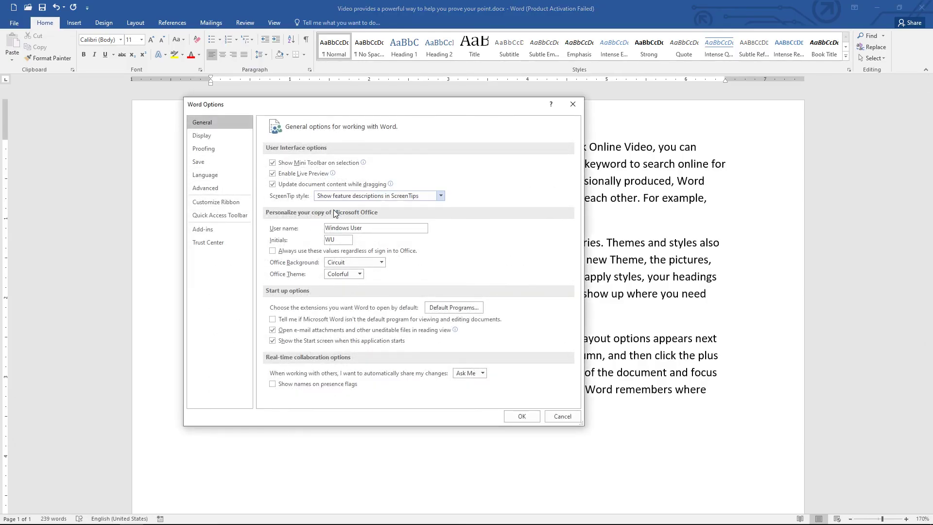
{"action": "left_click", "coordinate": [521, 417]}
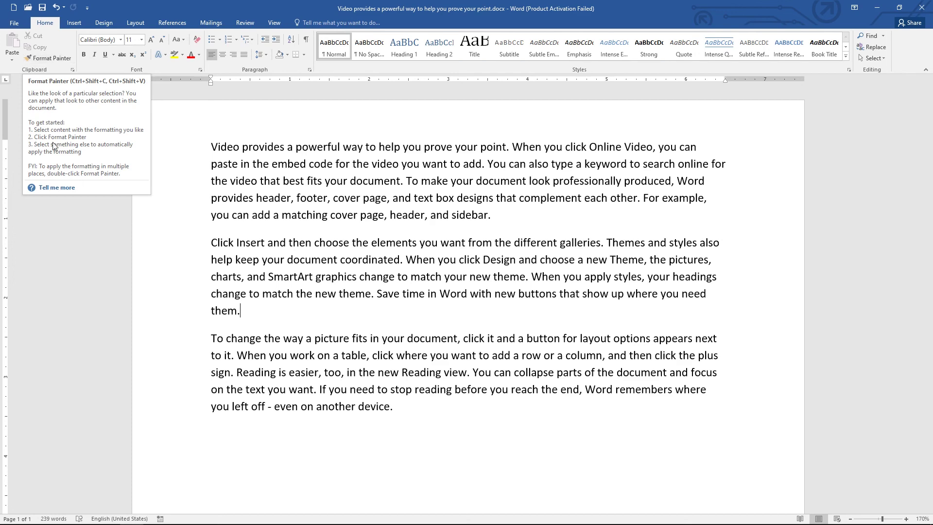
{"action": "left_click", "coordinate": [95, 295]}
{"action": "left_click", "coordinate": [14, 22]}
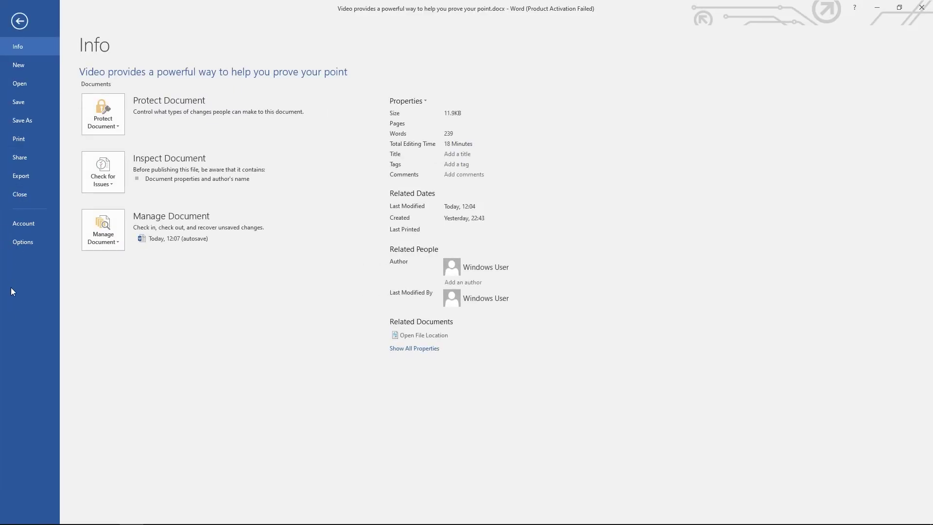